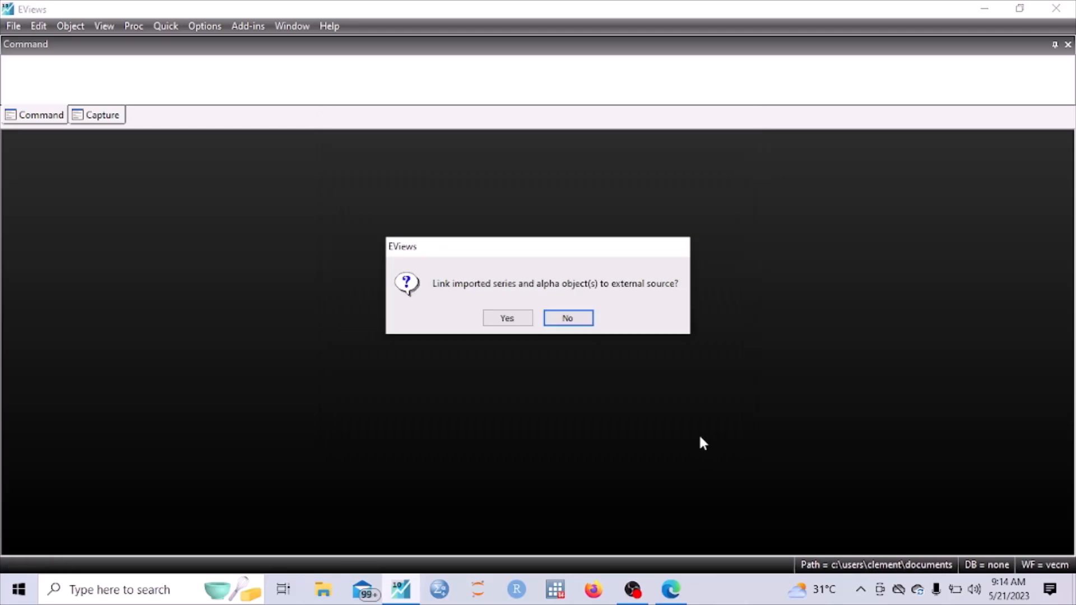
- Link the imported series to their external source and move the VECM workfile window aside
left_click(506, 318)
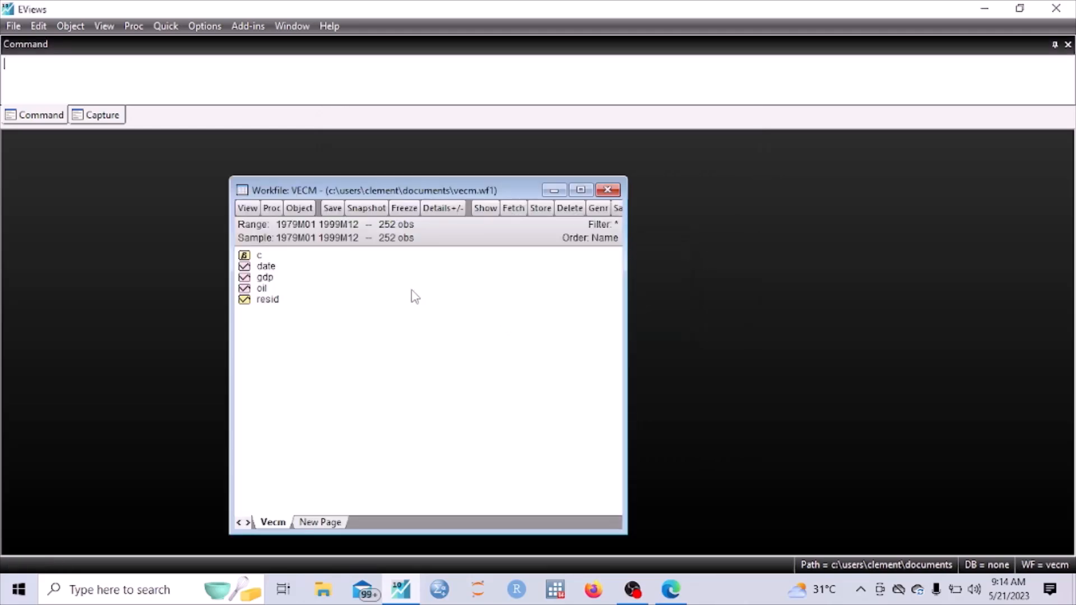
left_click_drag(397, 194, 188, 186)
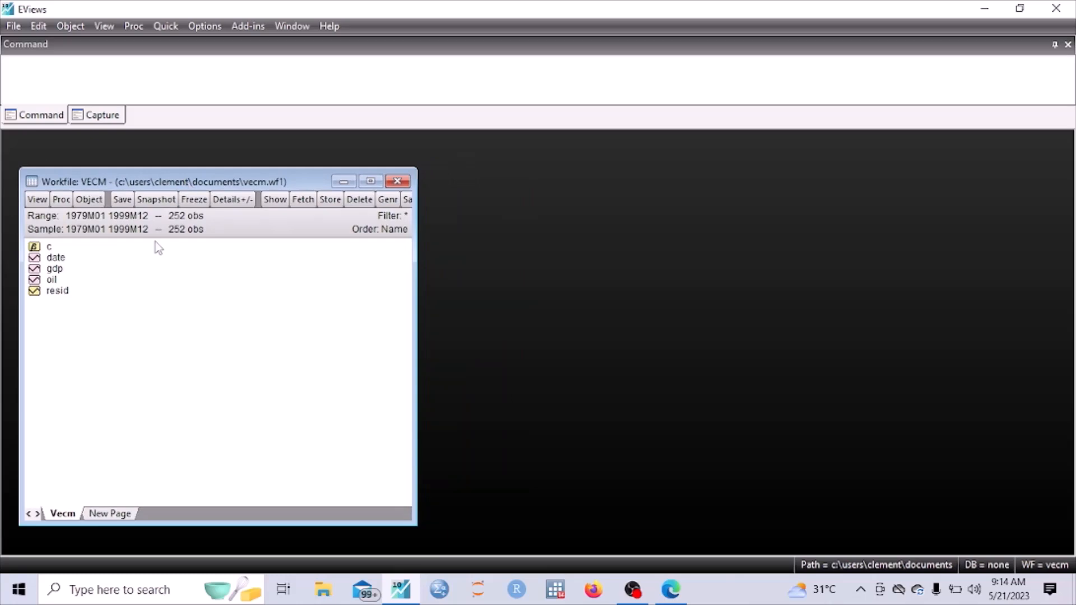
- Estimate a standard VAR of gdp and oil with lag intervals 1 2 and exogenous constant c, and reposition its output window
left_click(56, 269)
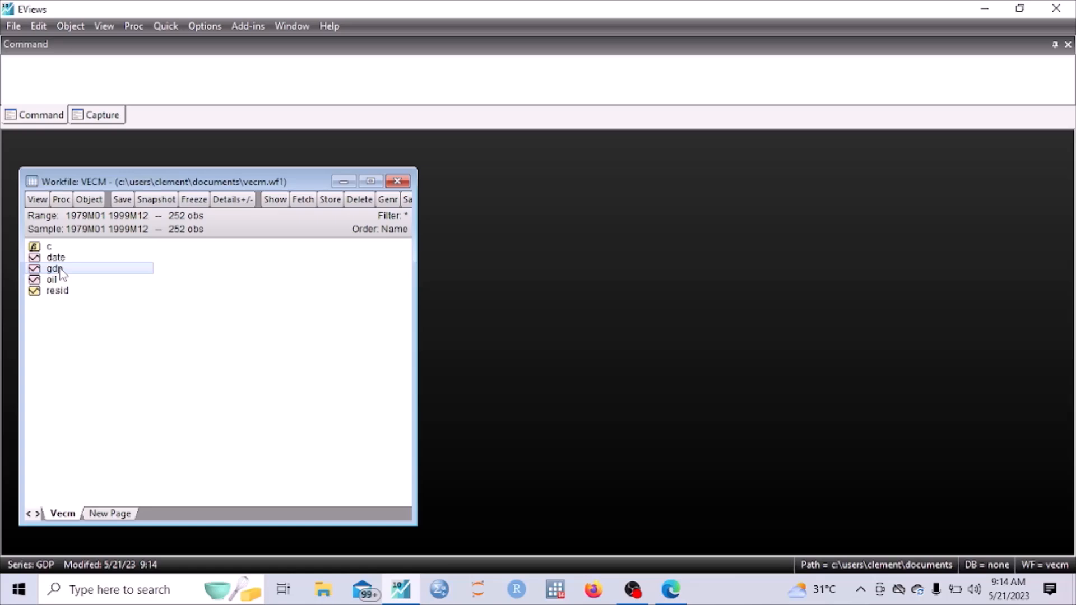
left_click(54, 280, "ctrl")
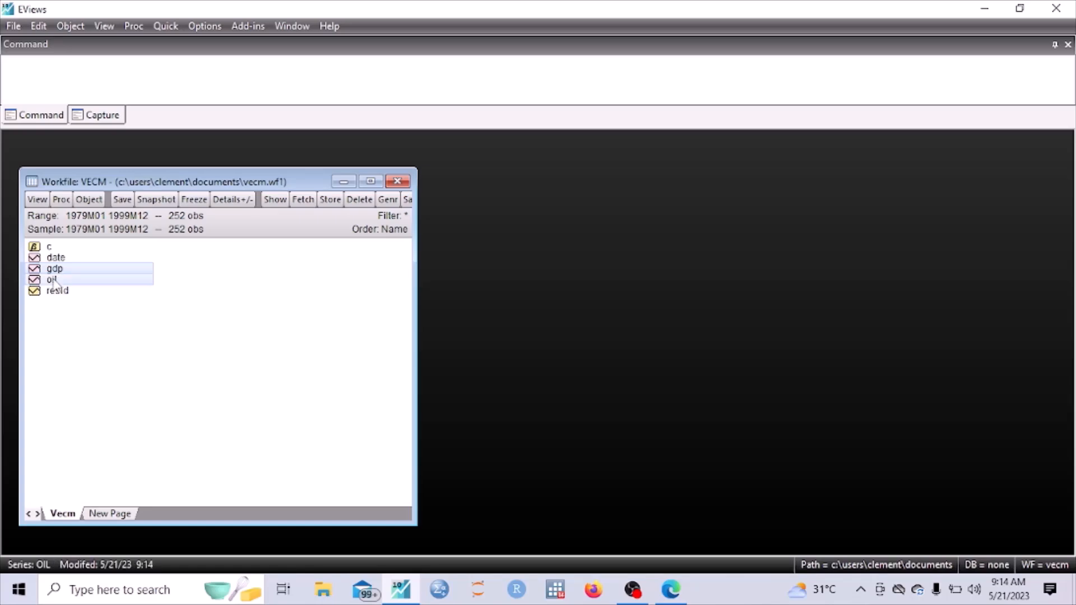
right_click(115, 270)
mouse_move(236, 279)
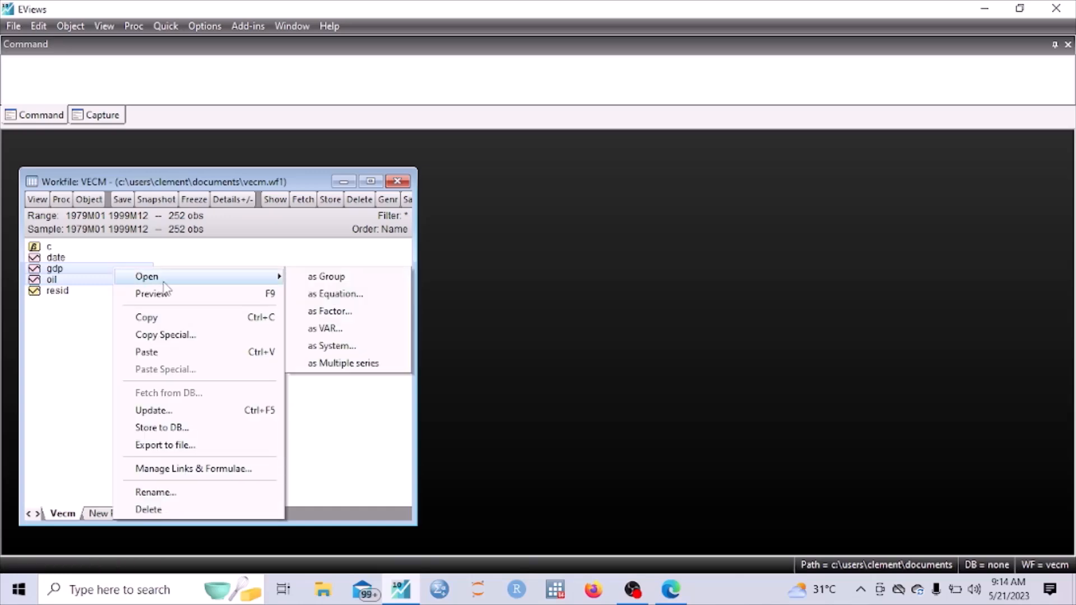
left_click(325, 329)
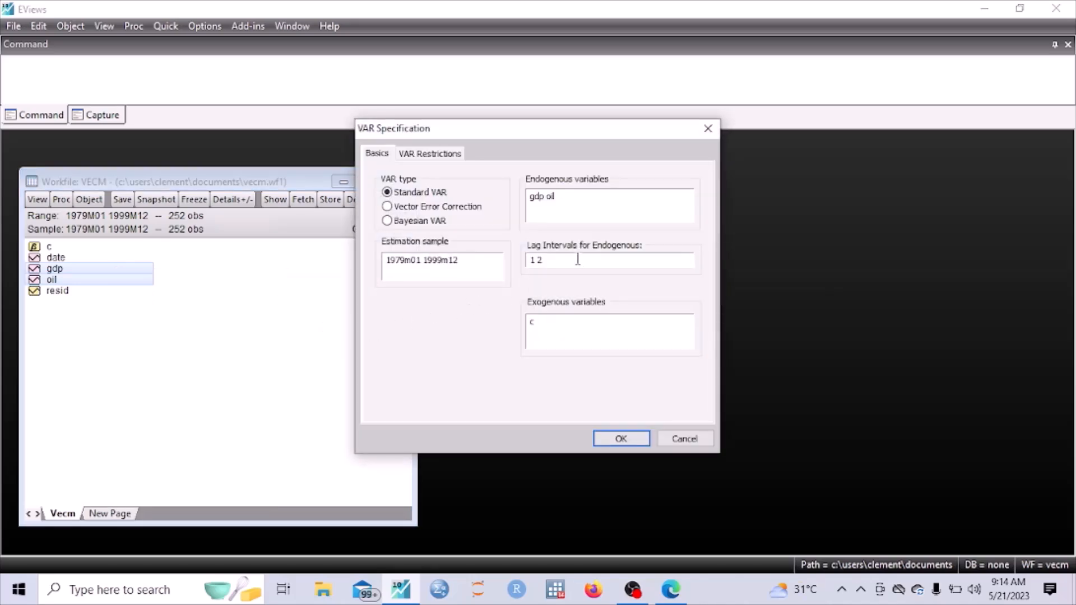
left_click(620, 439)
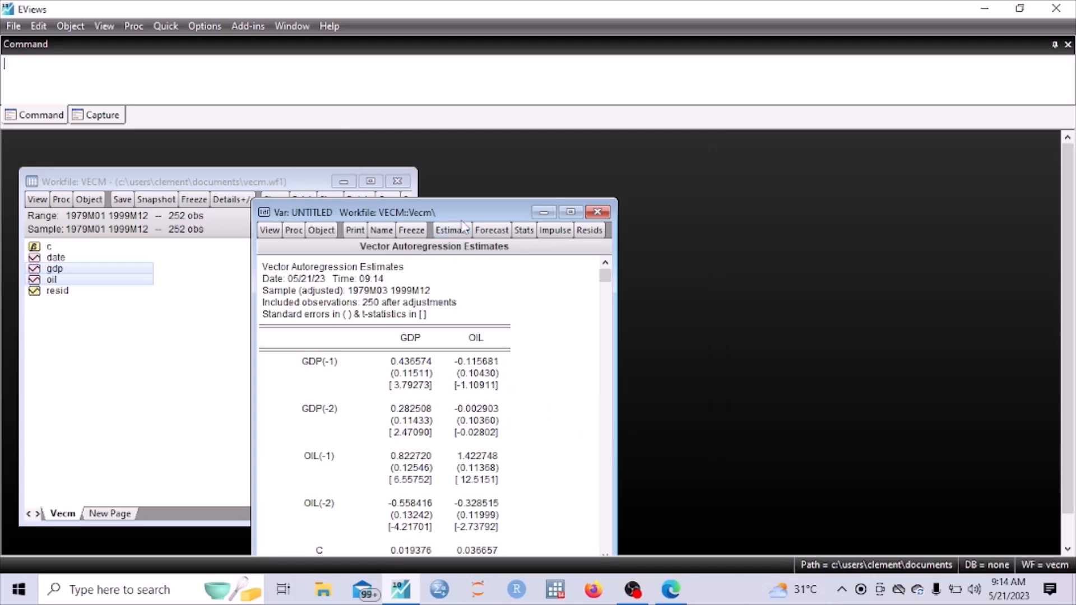
left_click_drag(463, 217, 483, 155)
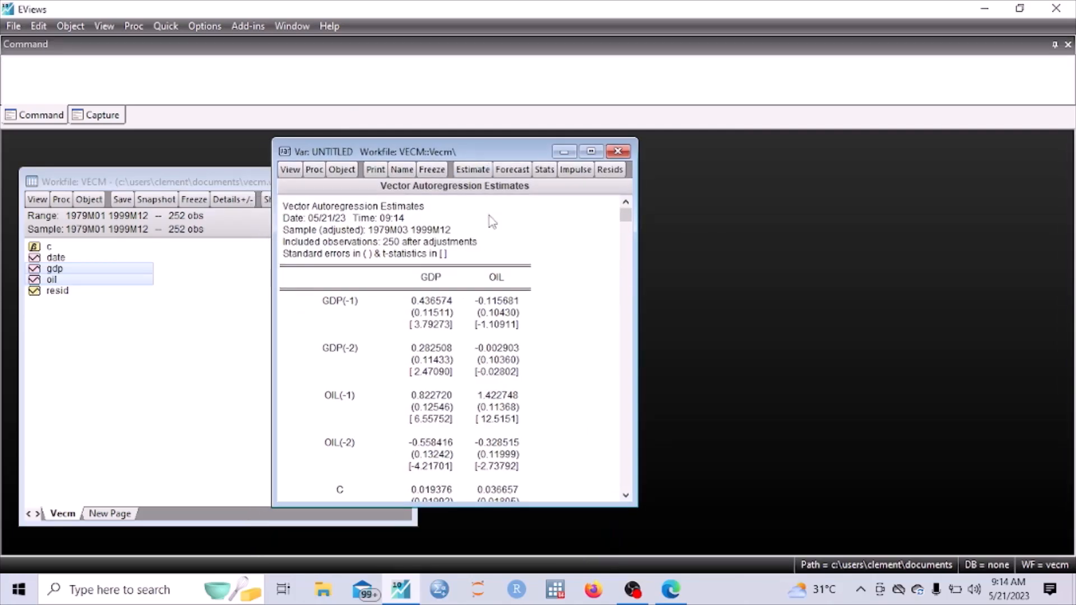
- Run the lag length criteria on the VAR with 8 lags and widen the output window to fit every criterion column
left_click(289, 171)
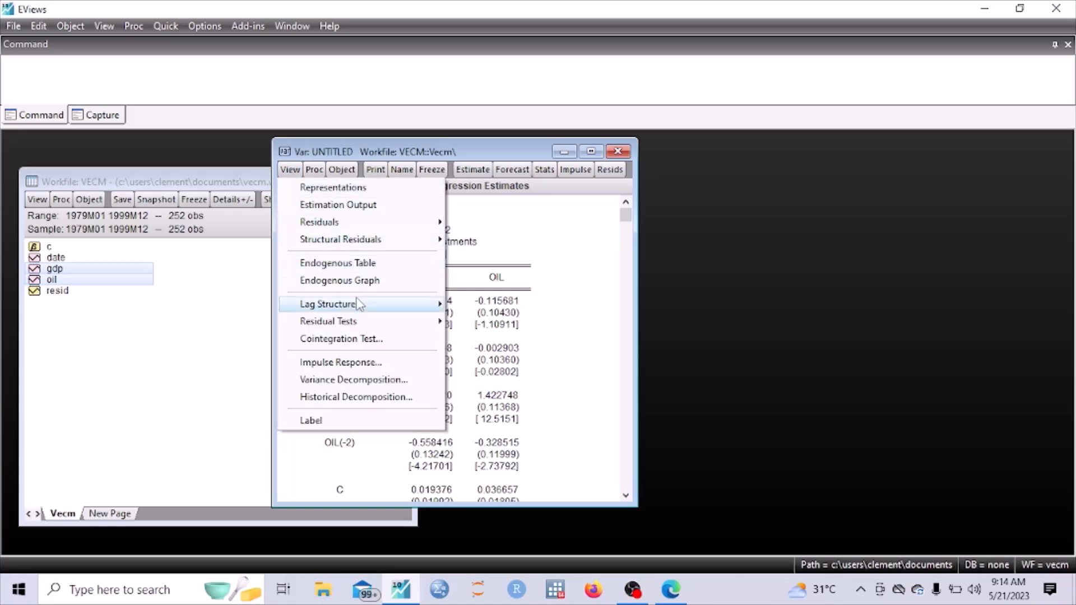
mouse_move(361, 309)
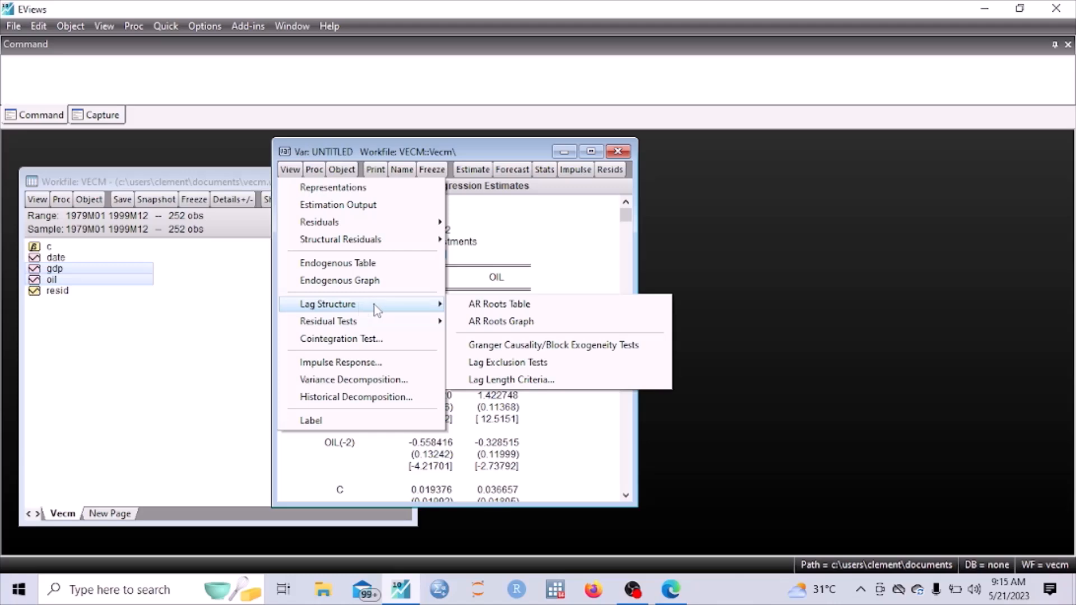
left_click(513, 381)
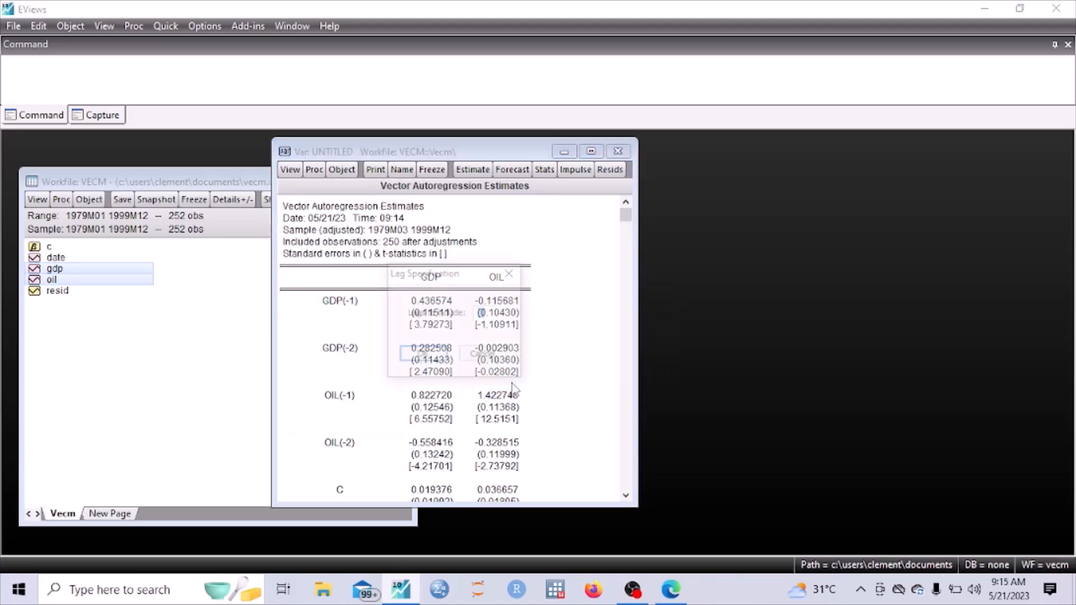
left_click(496, 313)
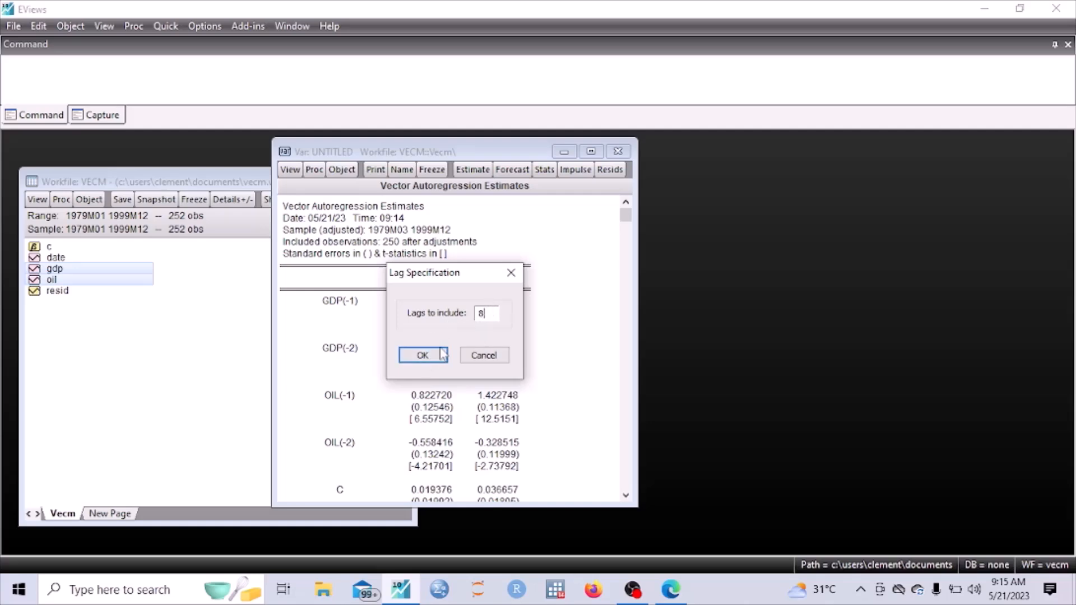
left_click(422, 356)
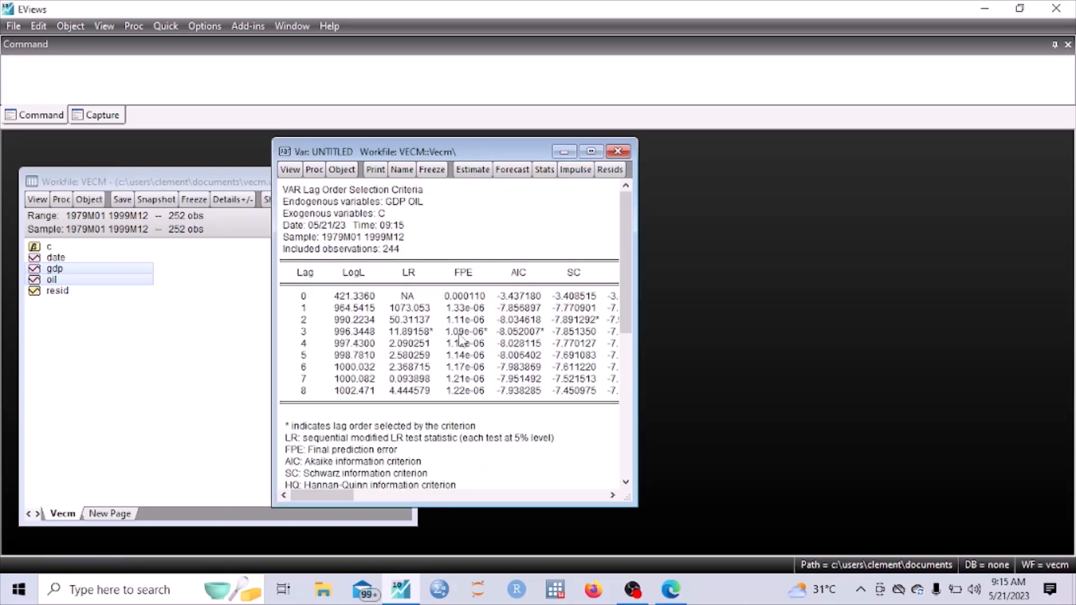
left_click_drag(633, 333, 709, 327)
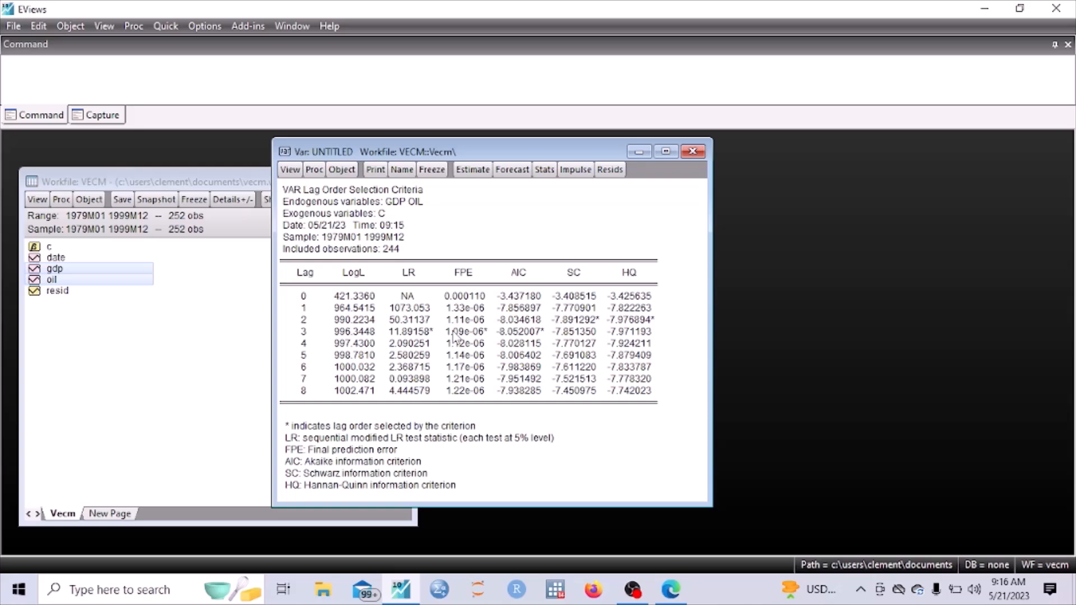
- Run a Johansen cointegration test on gdp and oil with lag intervals 1 3 and review the trace and maximum eigenvalue tables
left_click(168, 27)
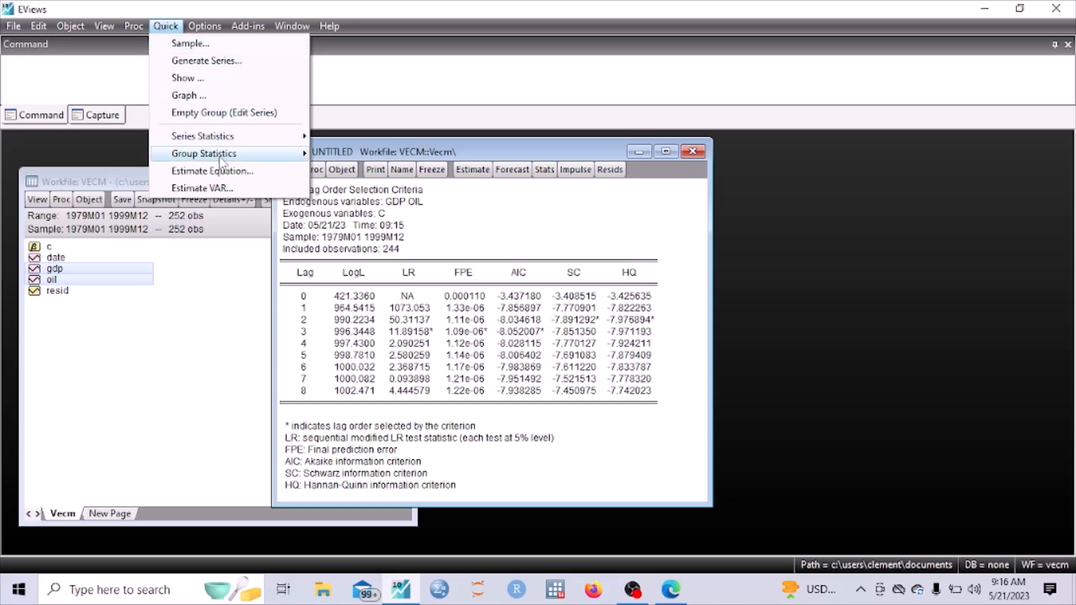
mouse_move(223, 161)
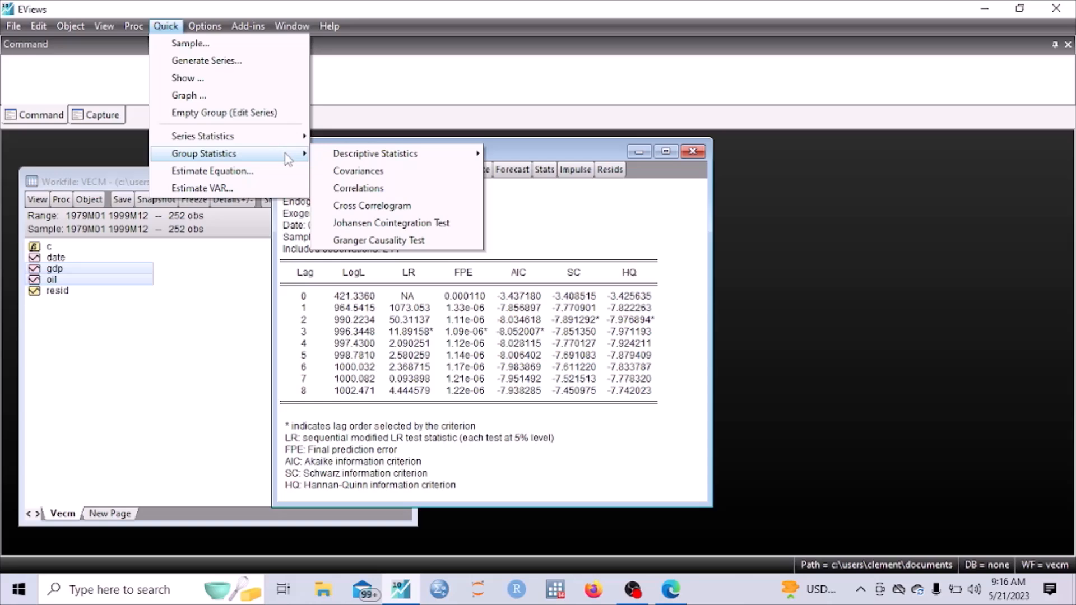
left_click(367, 227)
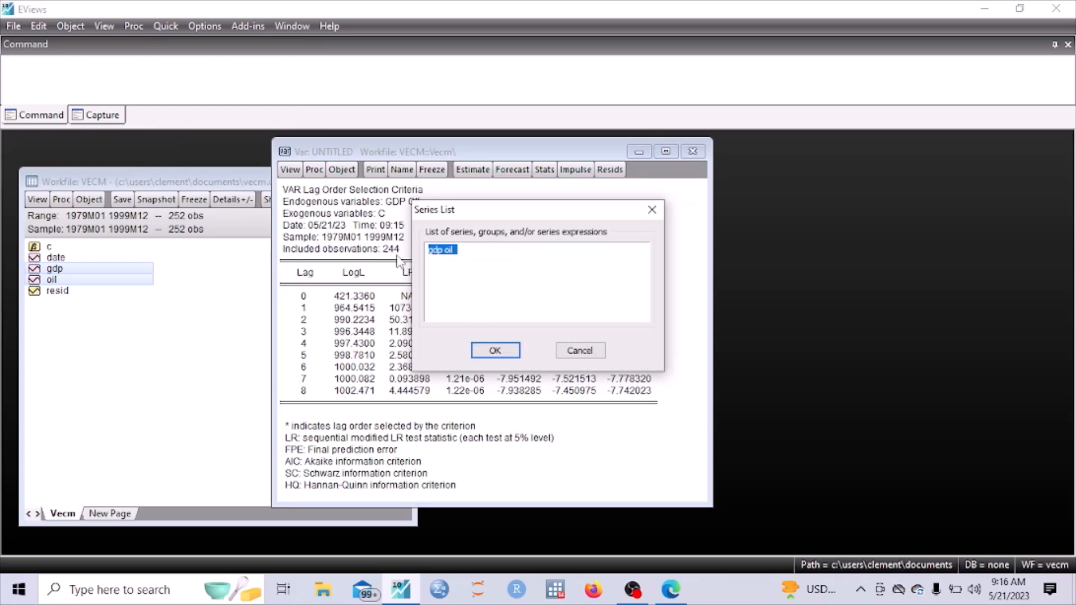
left_click(466, 252)
left_click(493, 350)
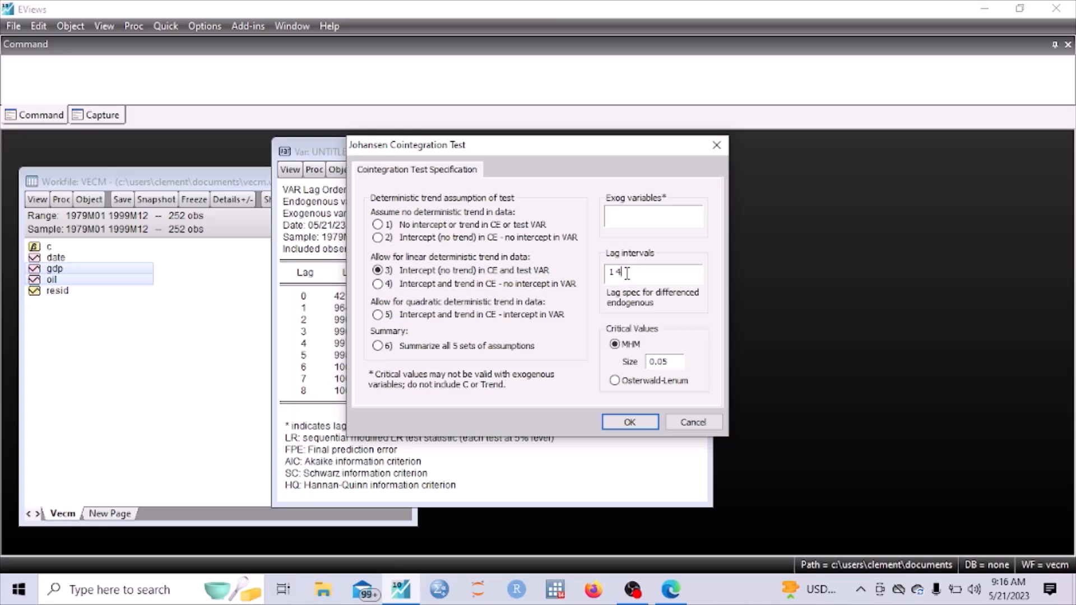
key("BackSpace")
type("3")
left_click(630, 422)
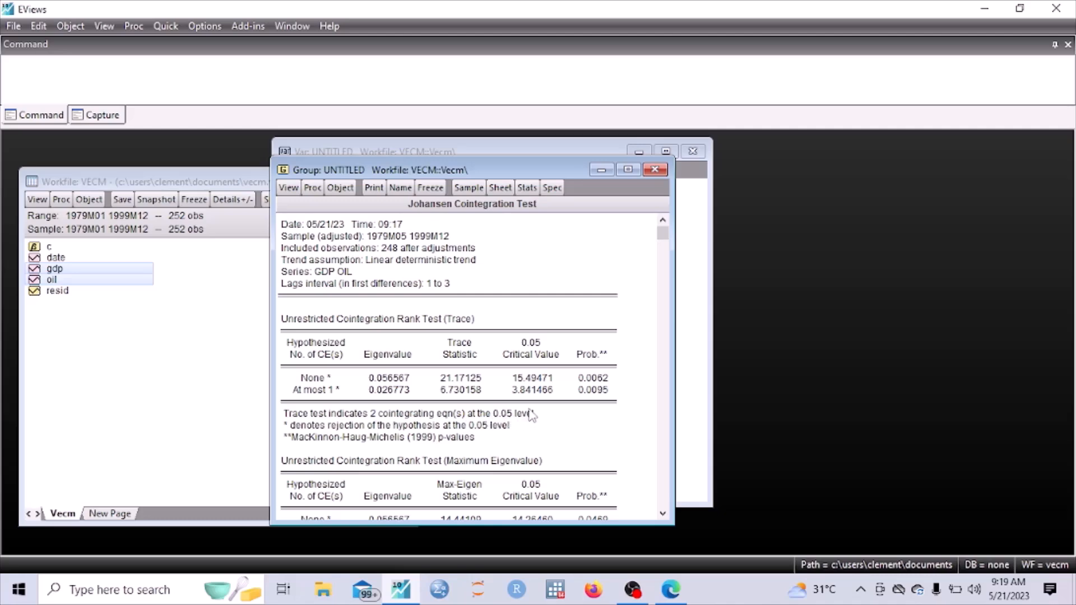
left_click_drag(660, 241, 662, 296)
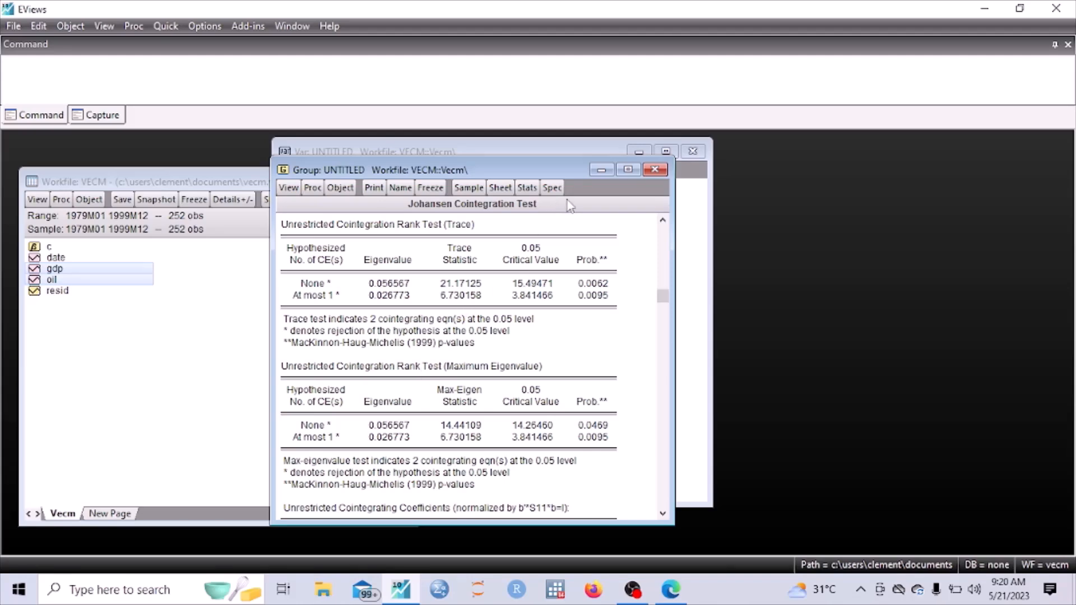
- Close the cointegration test group and the VAR output, deleting both untitled objects
left_click_drag(514, 173, 446, 183)
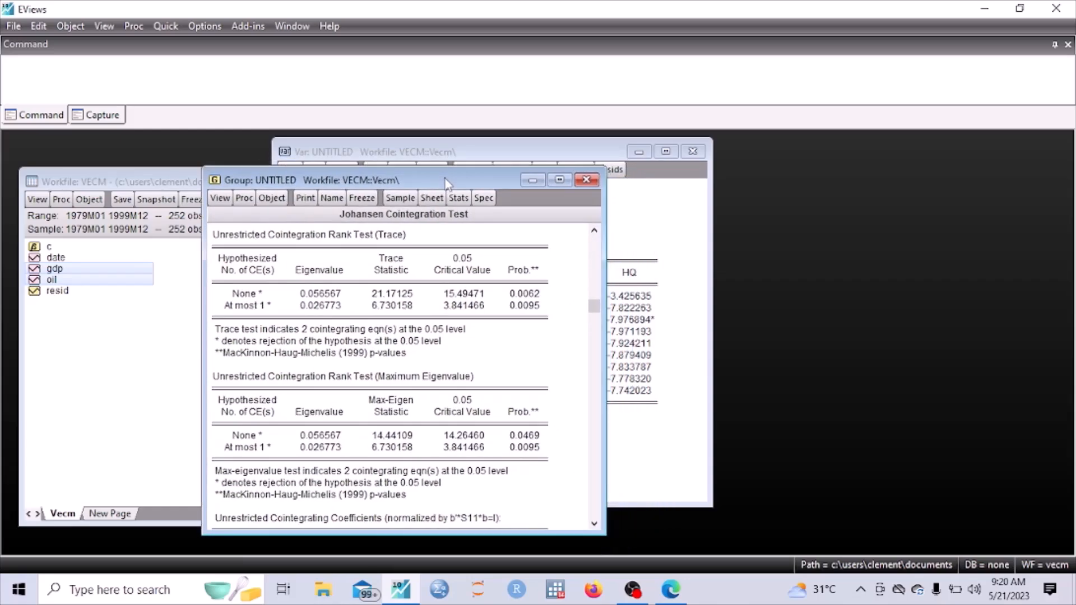
left_click(585, 180)
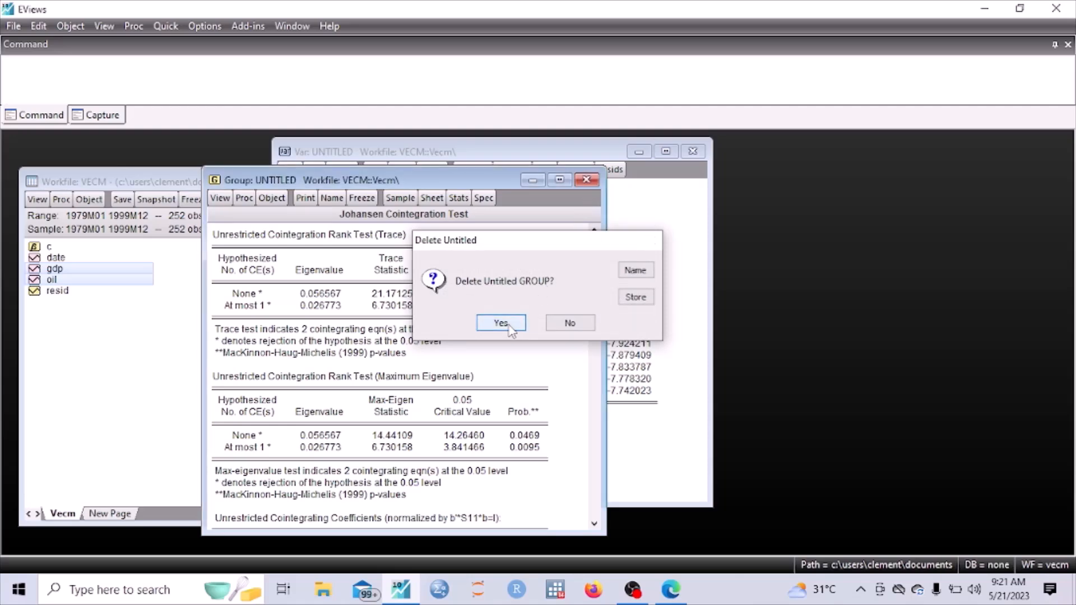
left_click(508, 324)
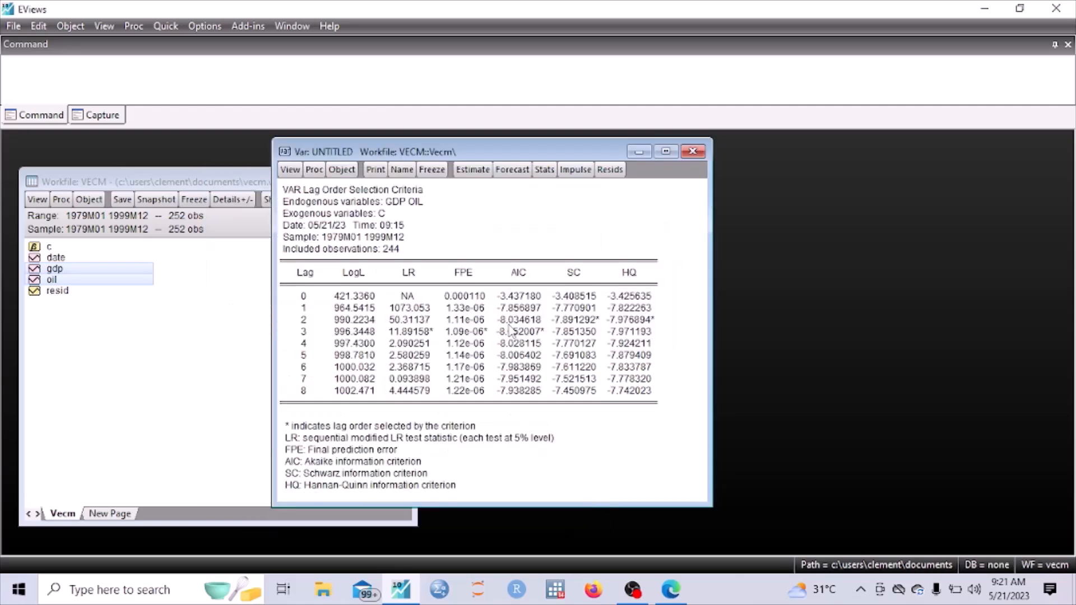
left_click(693, 151)
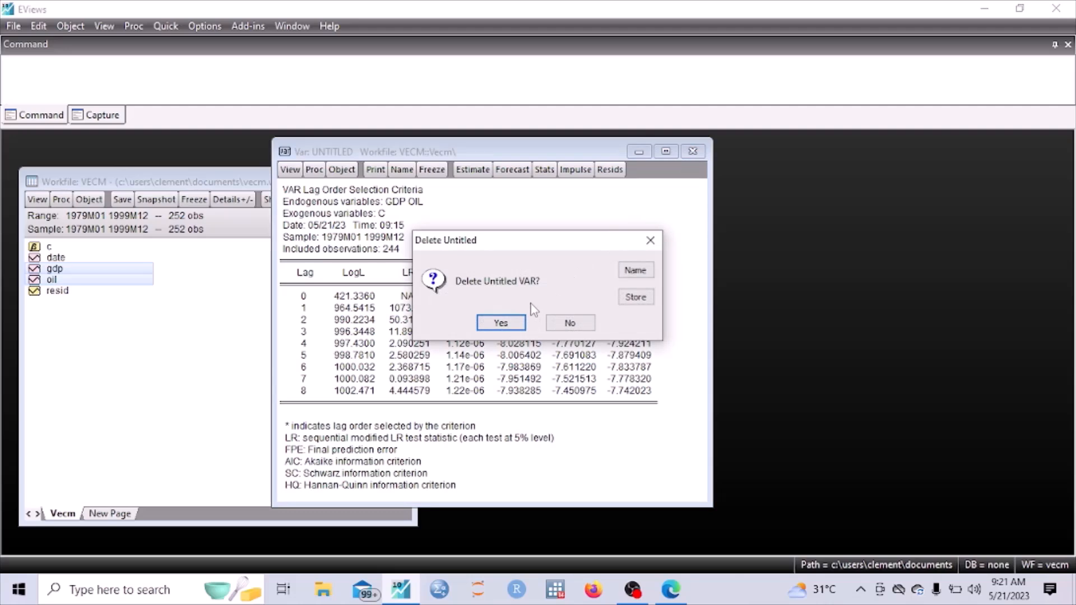
left_click(501, 323)
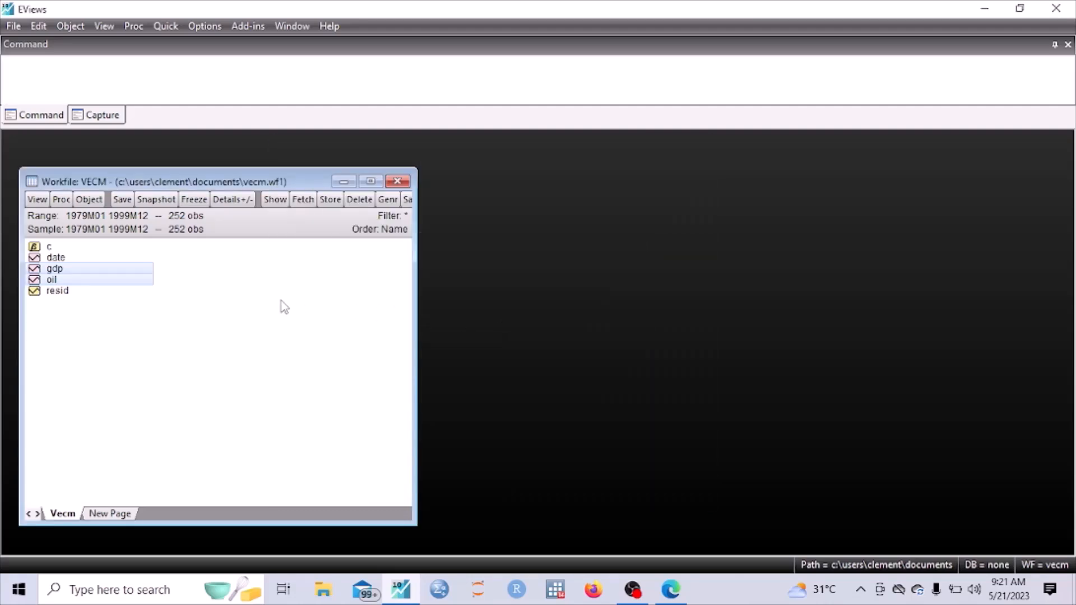
- Estimate a vector error correction model of gdp and oil with lag intervals 1 2, one cointegrating relation and an intercept without trend
right_click(108, 273)
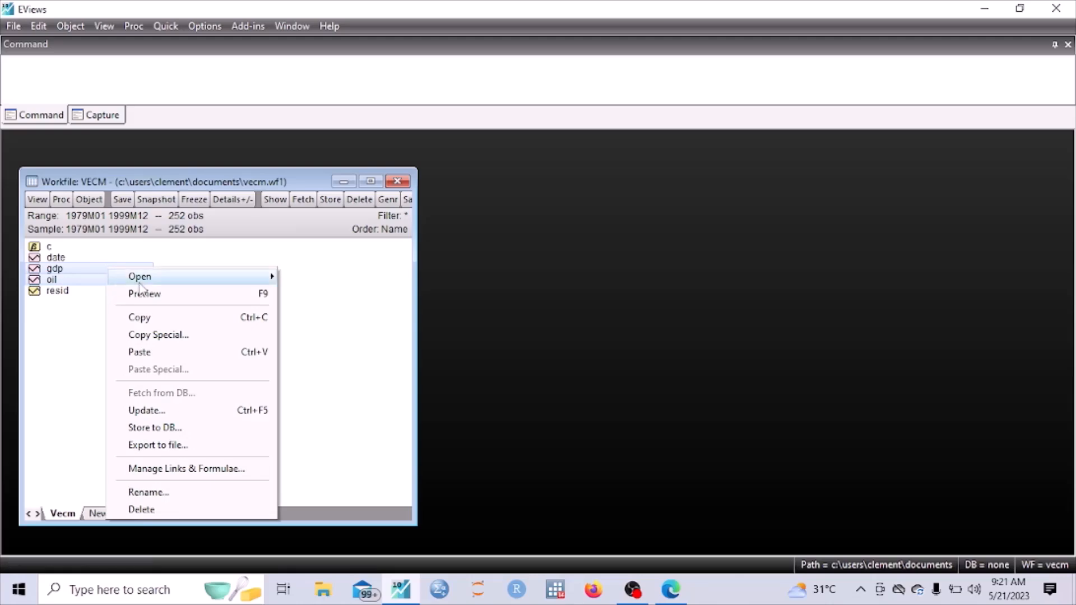
mouse_move(182, 278)
left_click(319, 330)
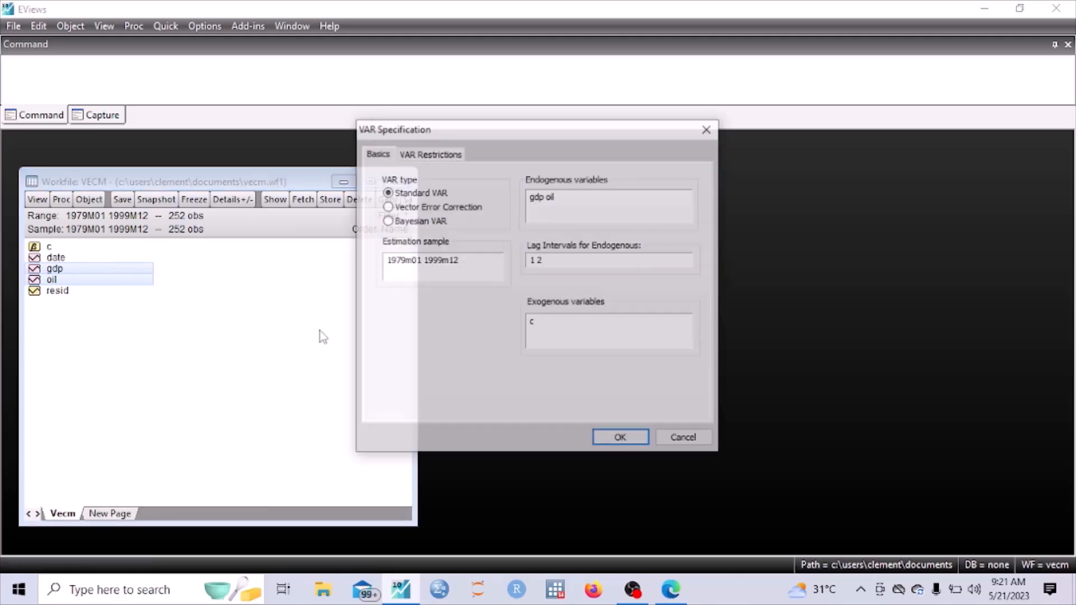
left_click(387, 207)
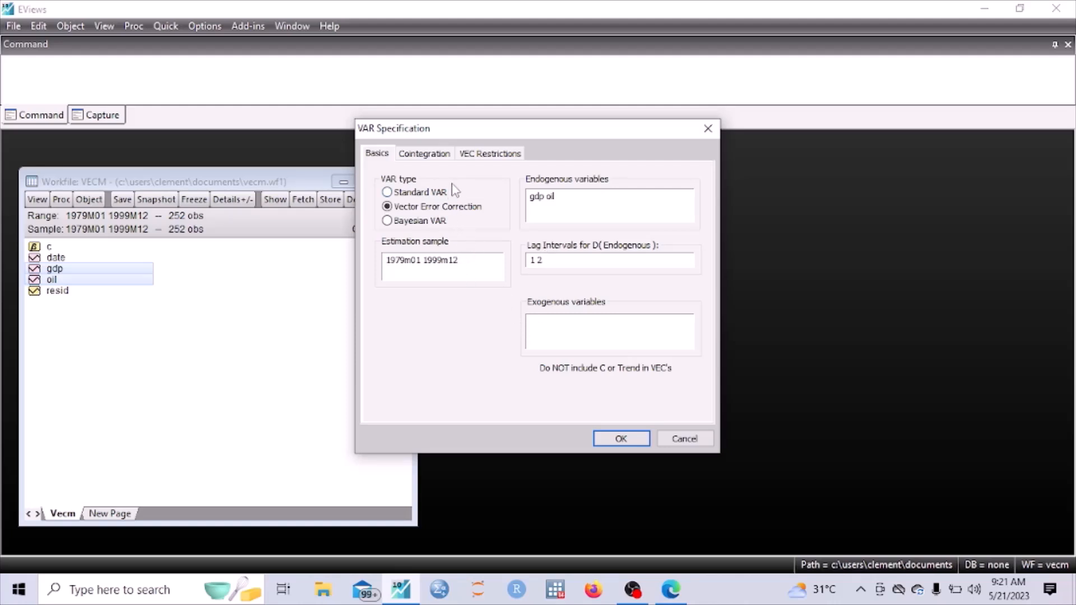
left_click(475, 156)
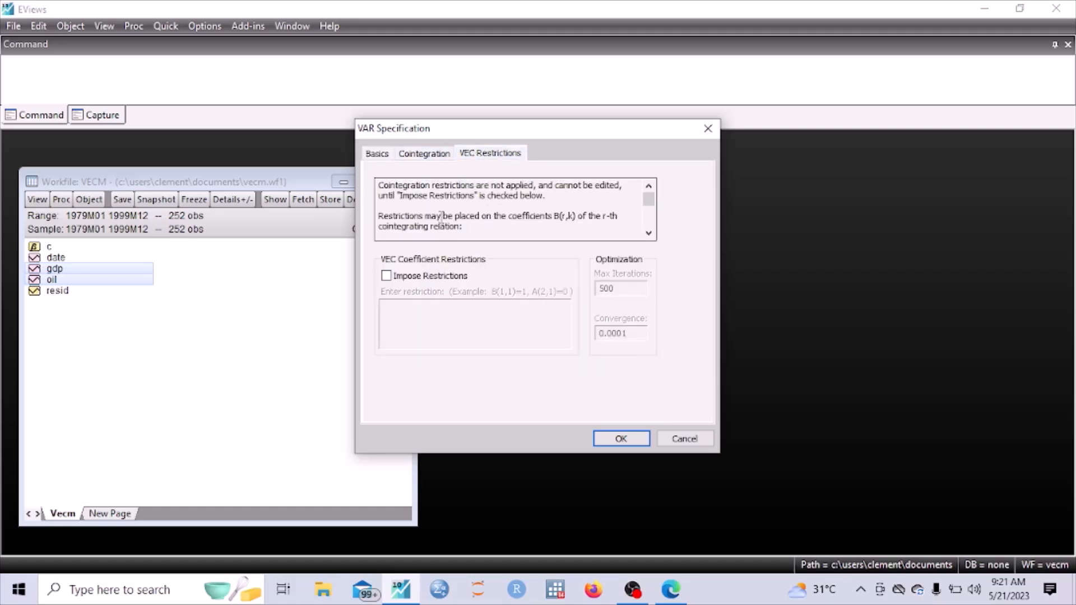
left_click(424, 156)
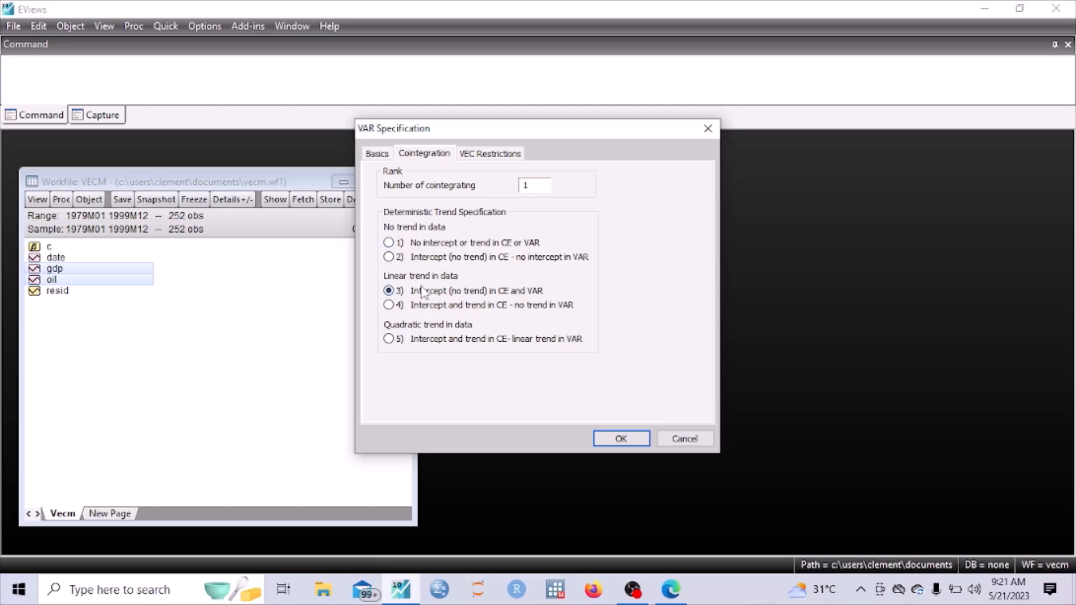
left_click(379, 156)
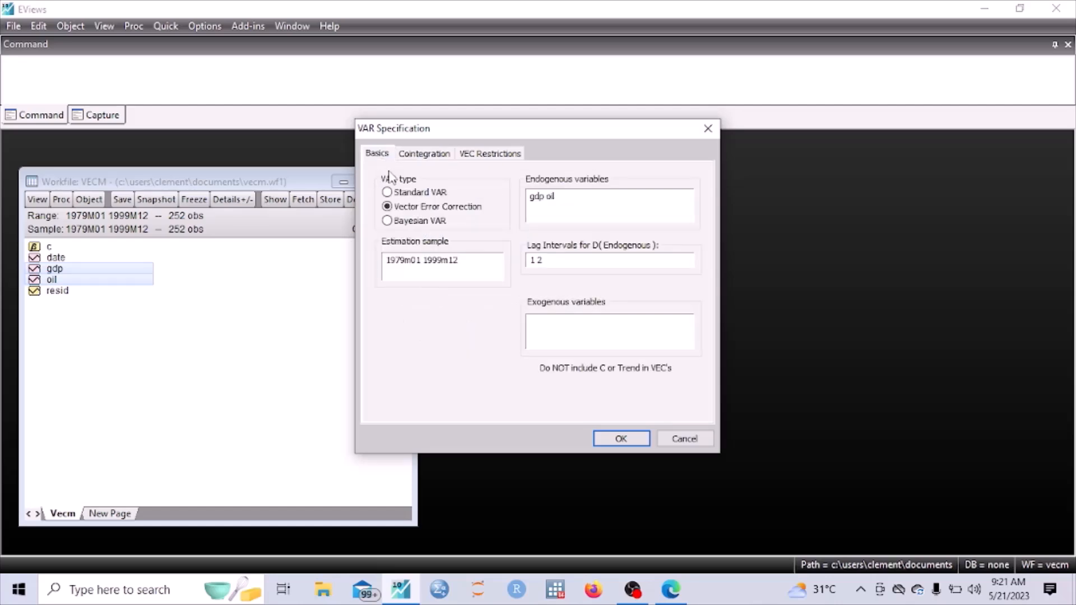
left_click(619, 440)
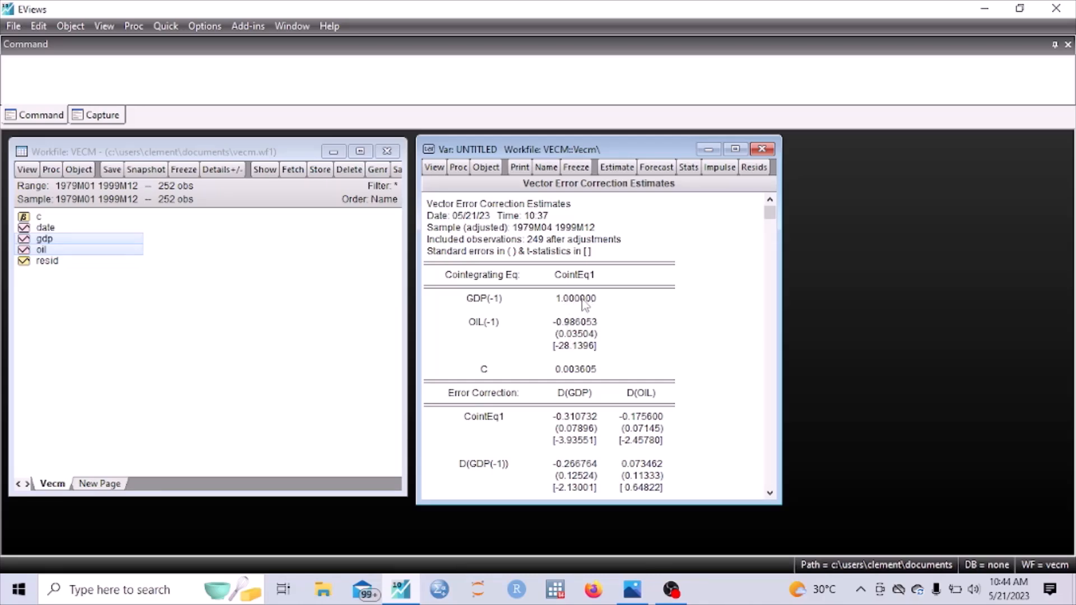
- Examine the cointegrating equation and the error correction coefficients for D(GDP) and D(OIL) in the estimation output
scroll(577, 403, "down", 2)
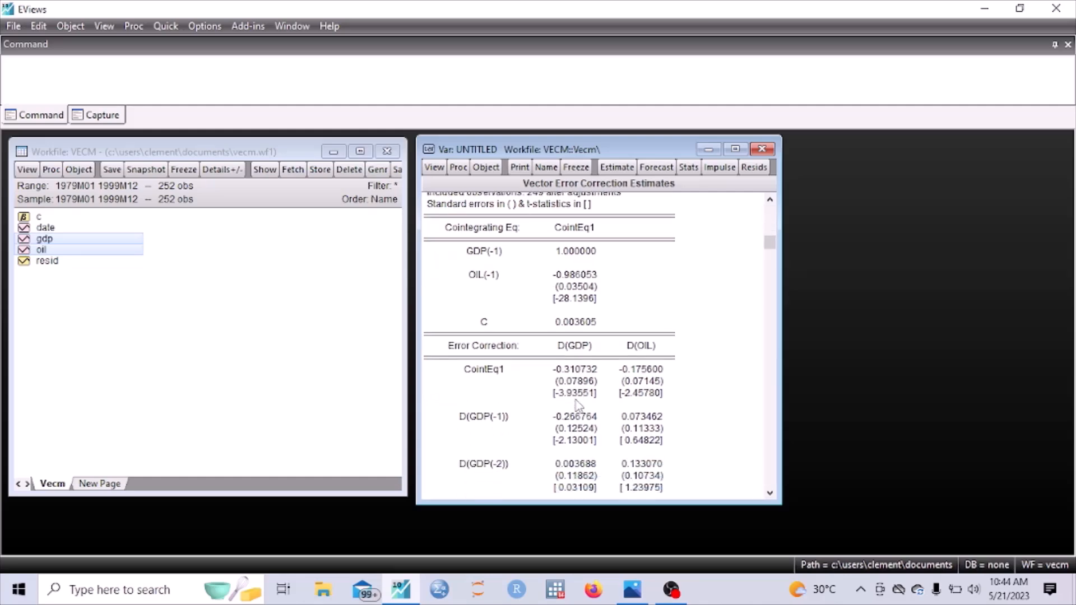
scroll(577, 402, "down", 1)
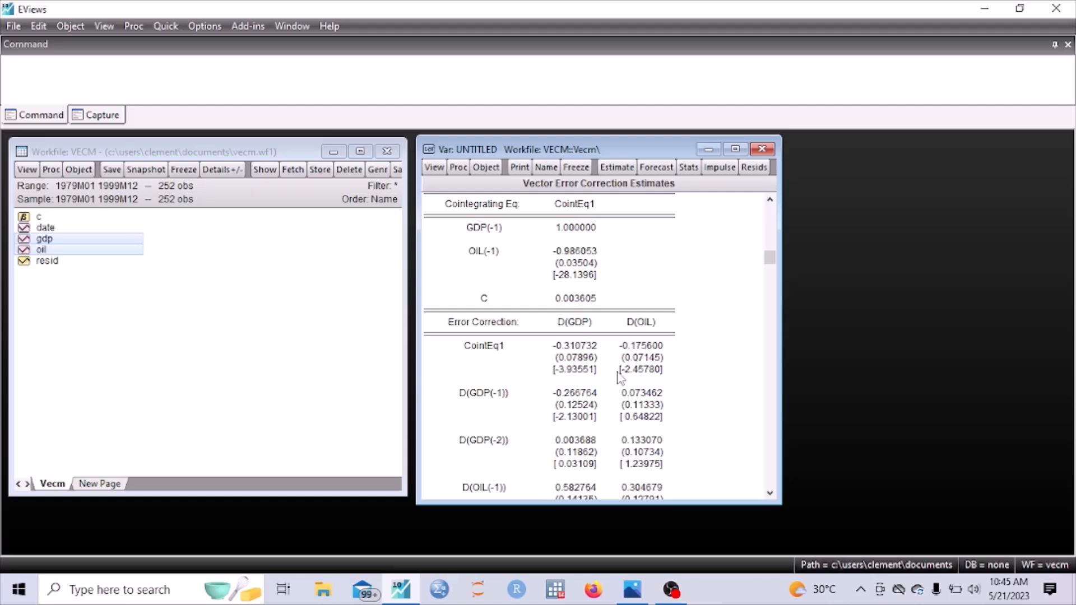
scroll(622, 376, "down", 1)
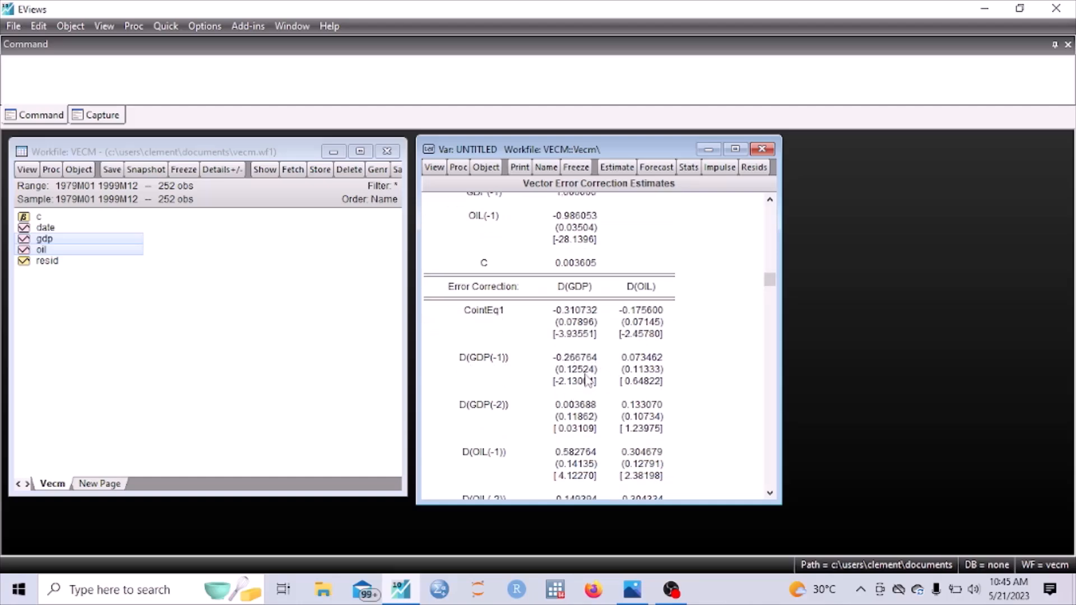
scroll(585, 380, "down", 1)
scroll(582, 379, "down", 3)
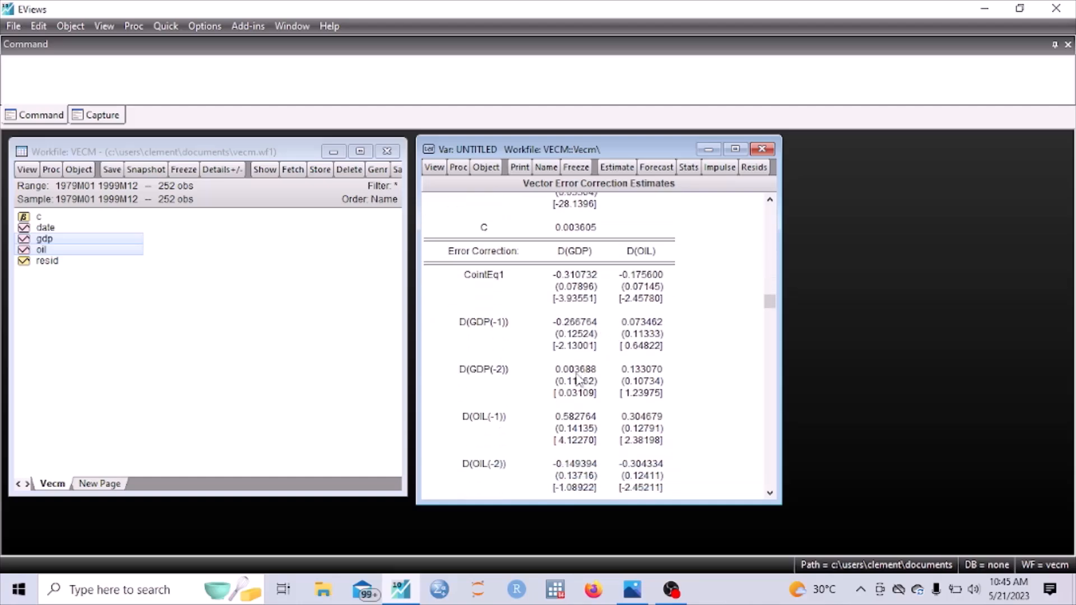